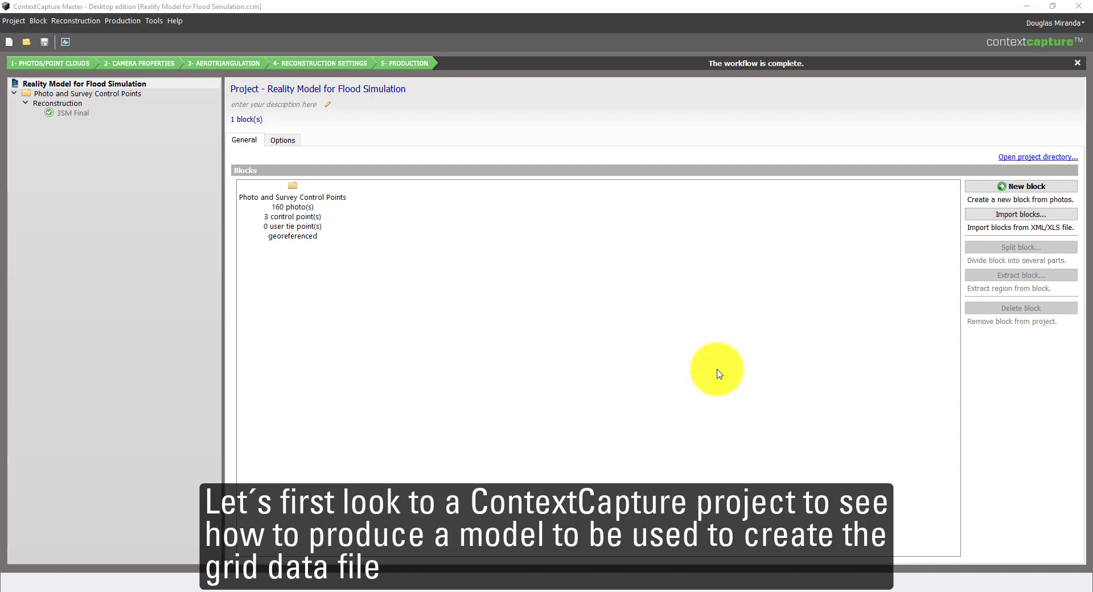
# - Select the photo block, then its Reconstruction to view the completed 3SM Final production
pyautogui.click(45, 93)
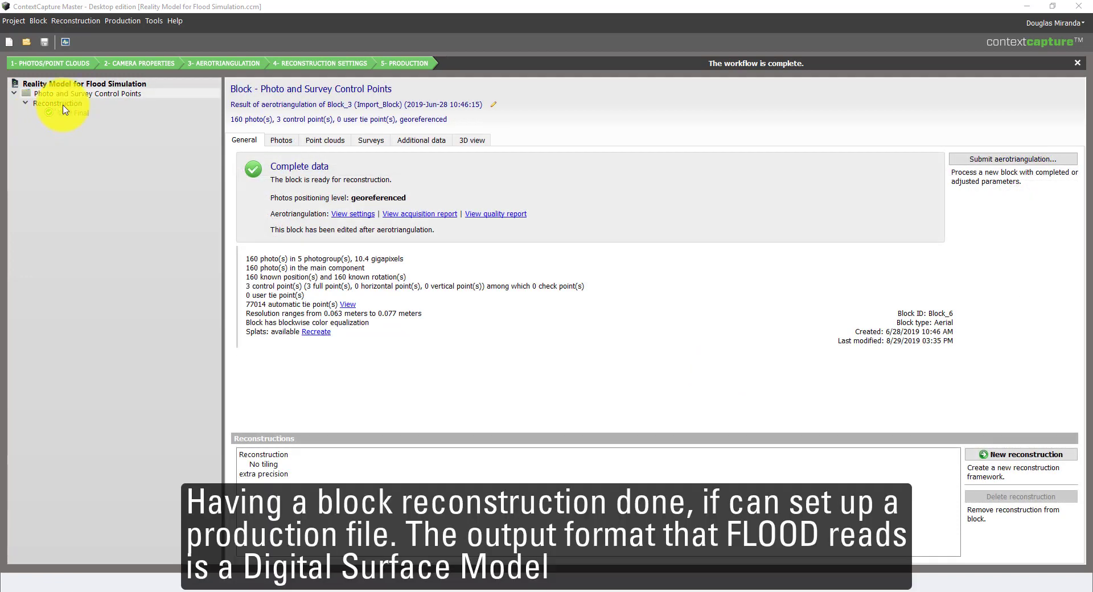
pyautogui.click(66, 104)
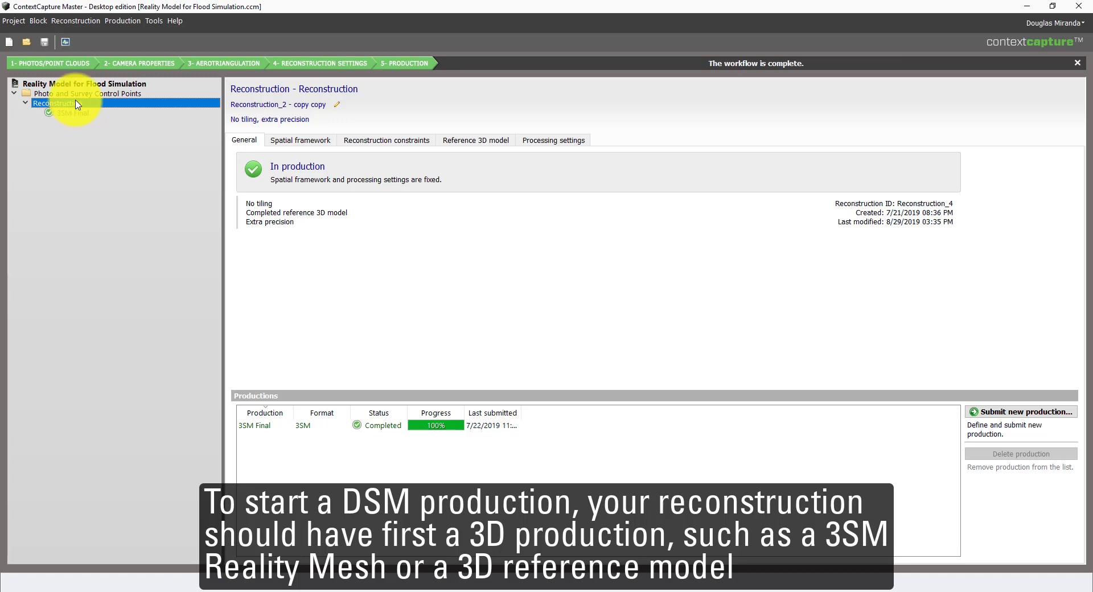
pyautogui.moveTo(68, 112)
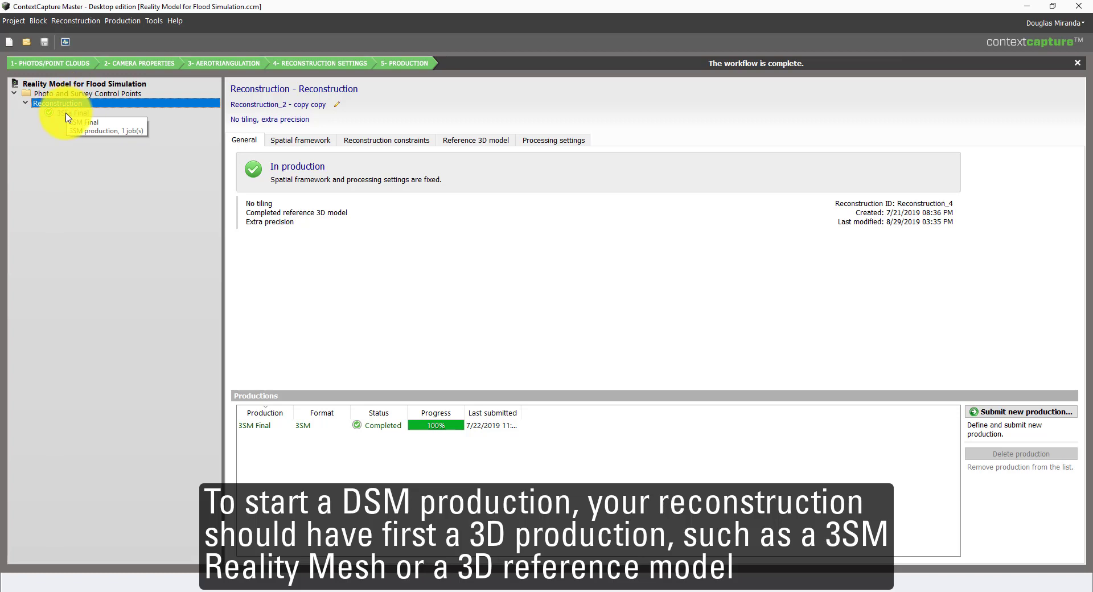
pyautogui.click(70, 116)
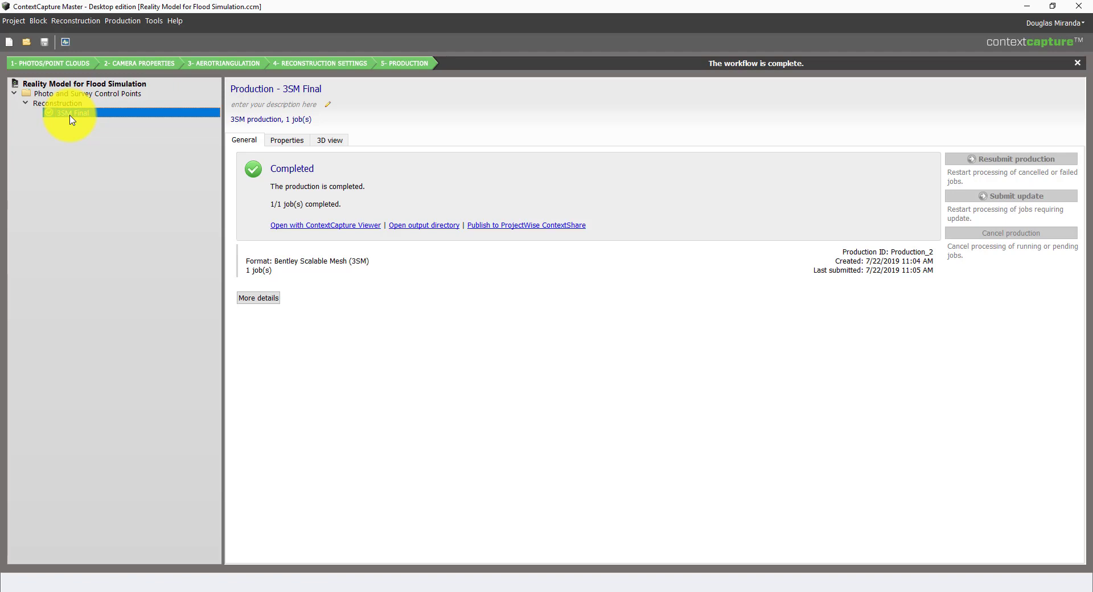
pyautogui.click(67, 105)
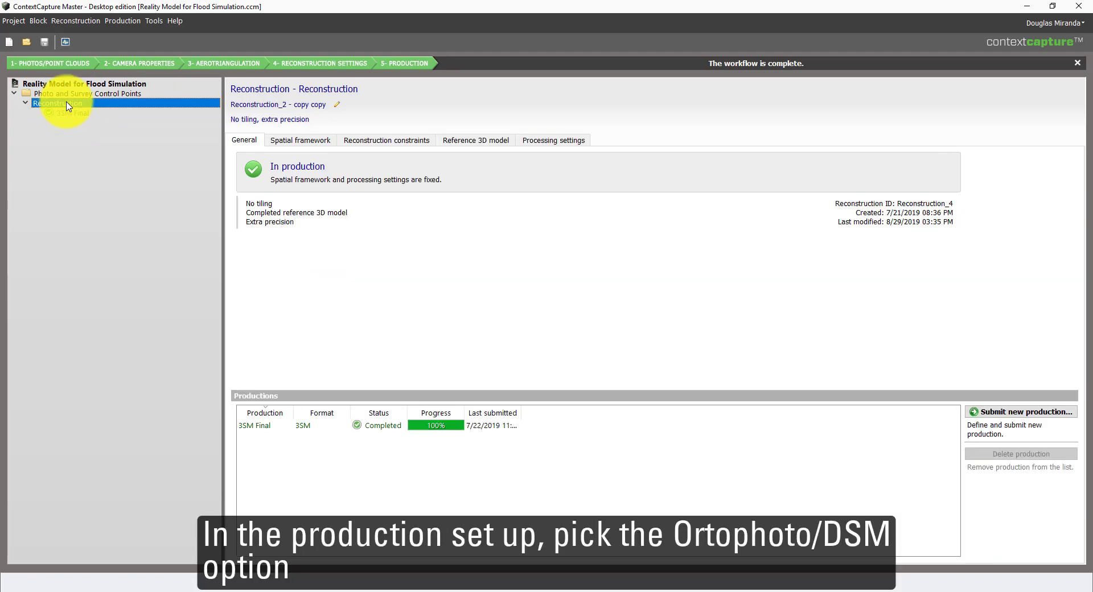
# - Start a new production from the reconstruction with Orthophoto/DSM as its purpose
pyautogui.rightClick(67, 105)
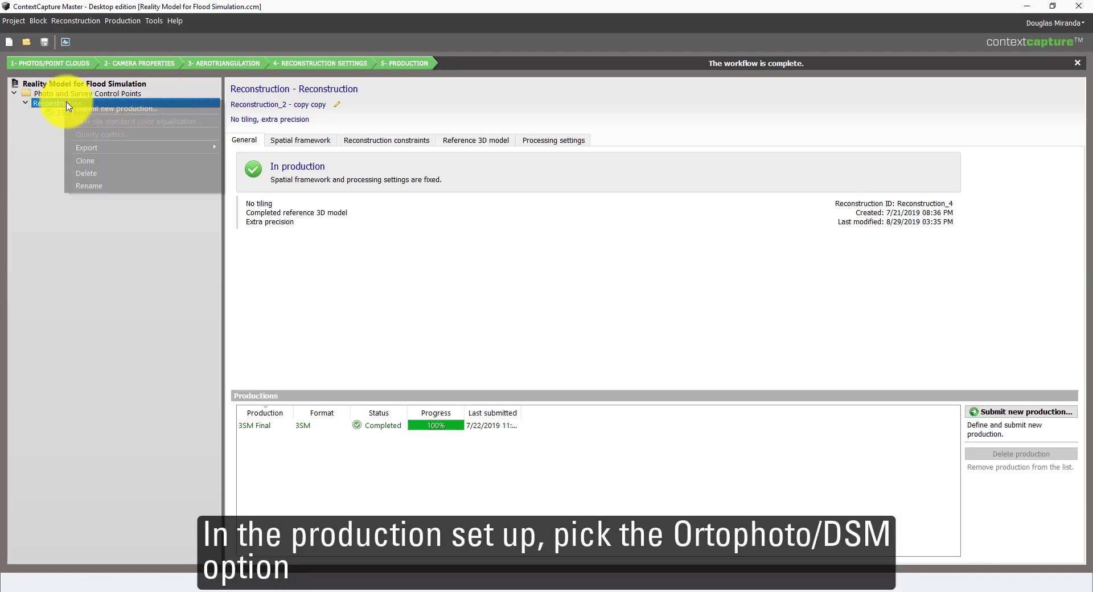
pyautogui.click(111, 124)
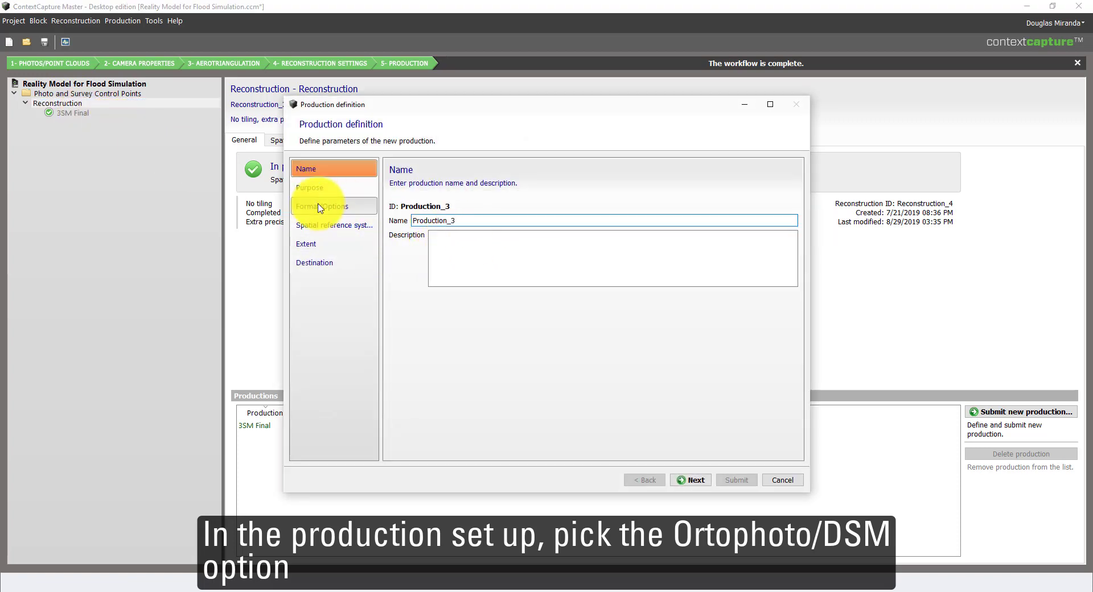
pyautogui.click(306, 188)
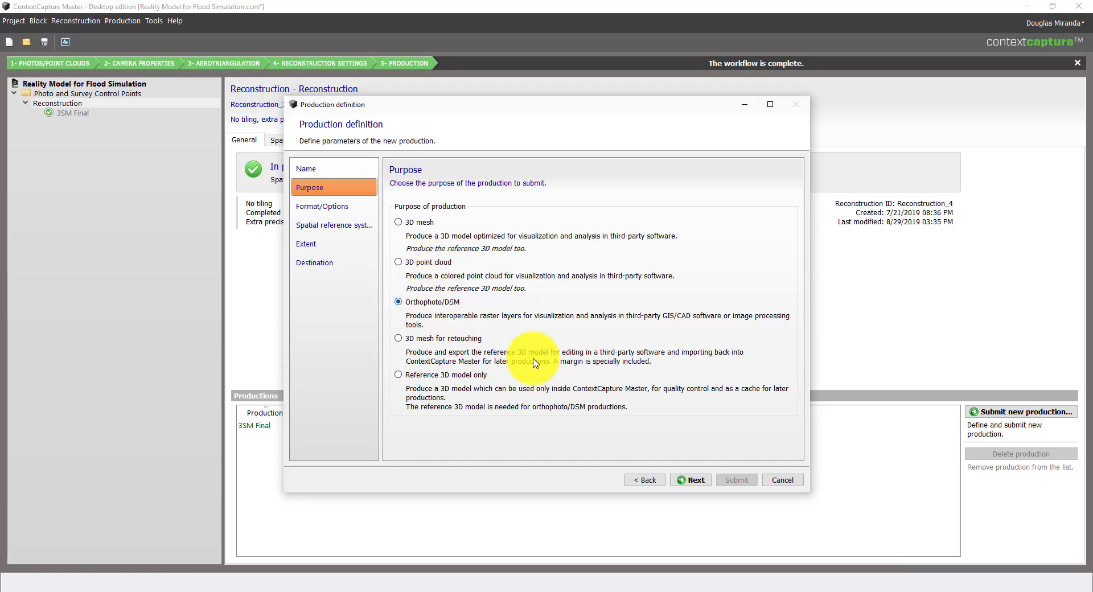
pyautogui.click(688, 481)
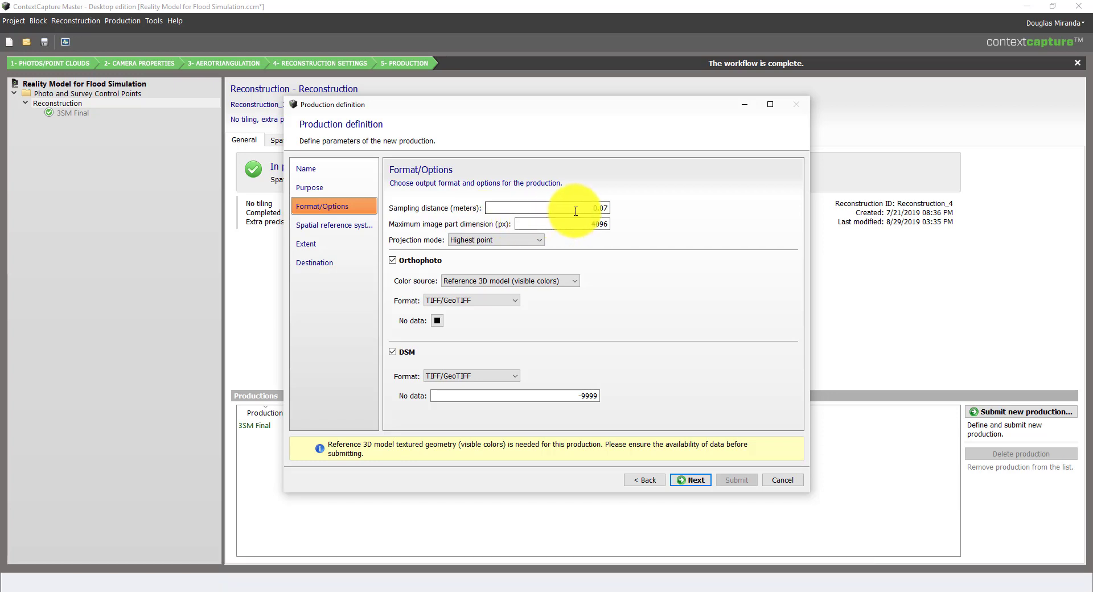
# - Set sampling distance to 0.50 m and maximum image part dimension to 44000 px
pyautogui.doubleClick(602, 208)
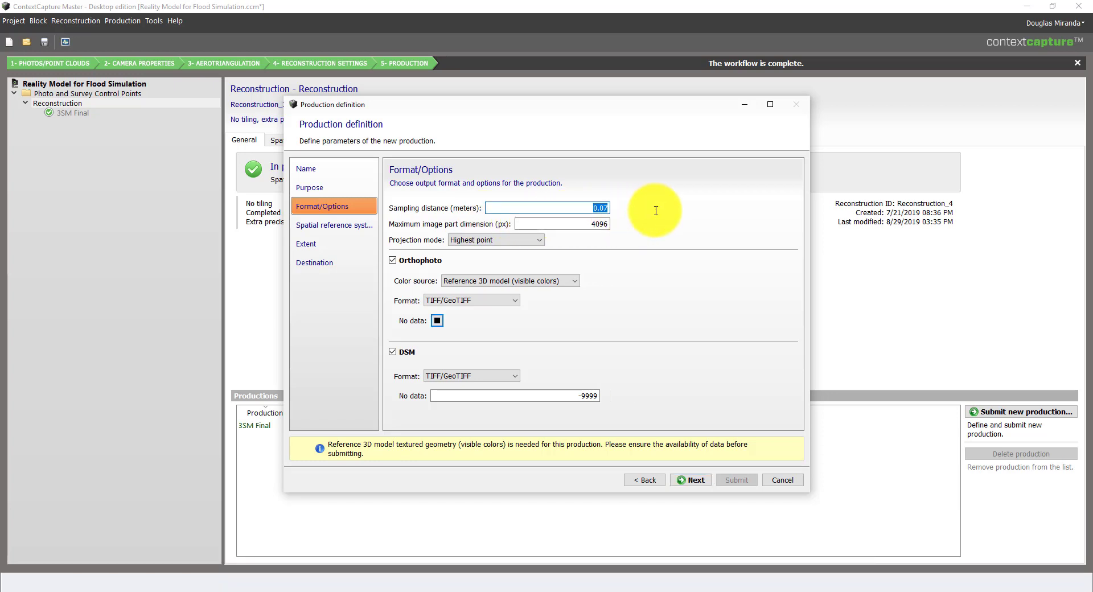
pyautogui.write('0.5')
pyautogui.write('0')
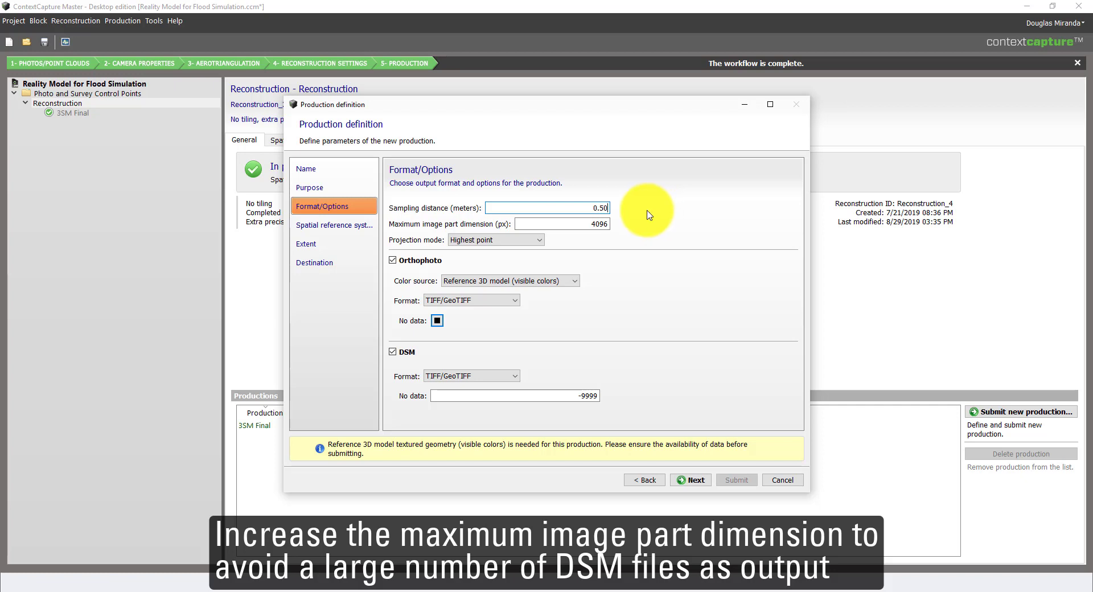
pyautogui.click(589, 224)
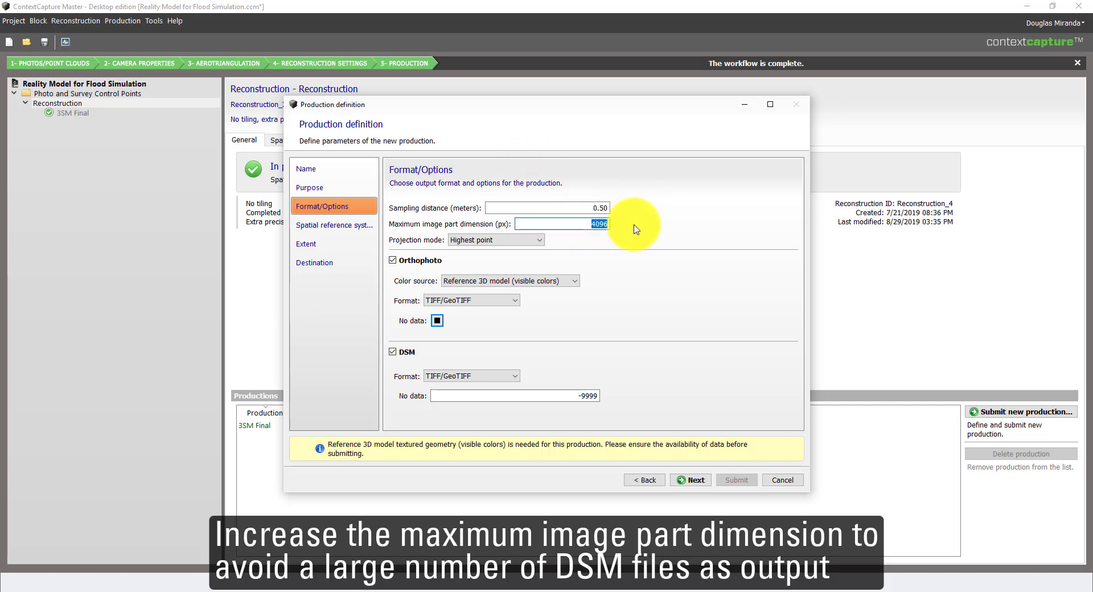
pyautogui.write('44000')
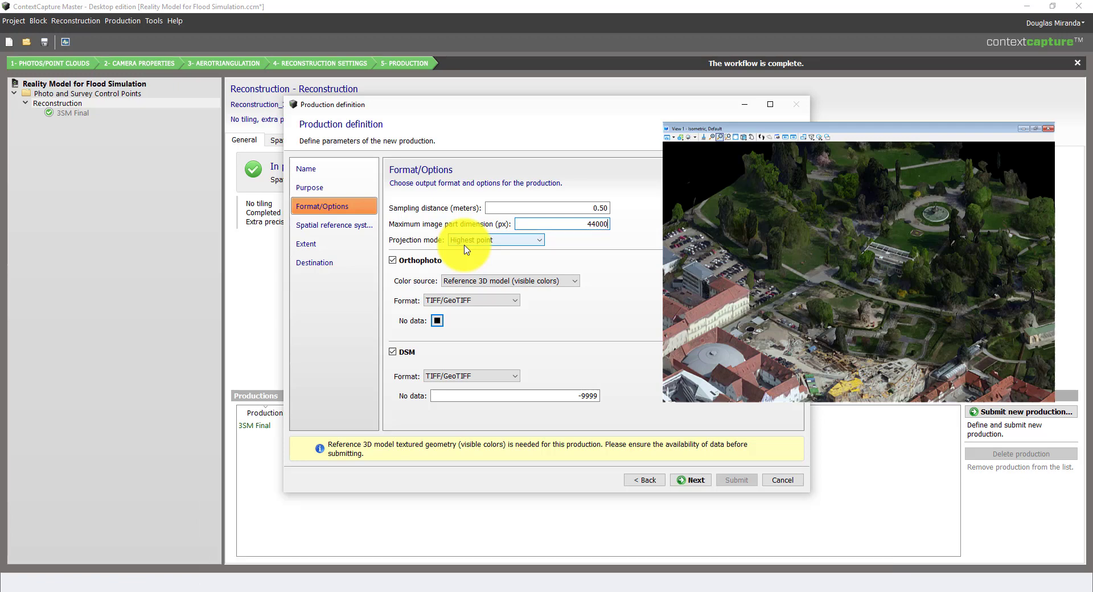
# - Use Lowest point projection mode and ESRI ASCII raster/ASC as the DSM format
pyautogui.click(464, 240)
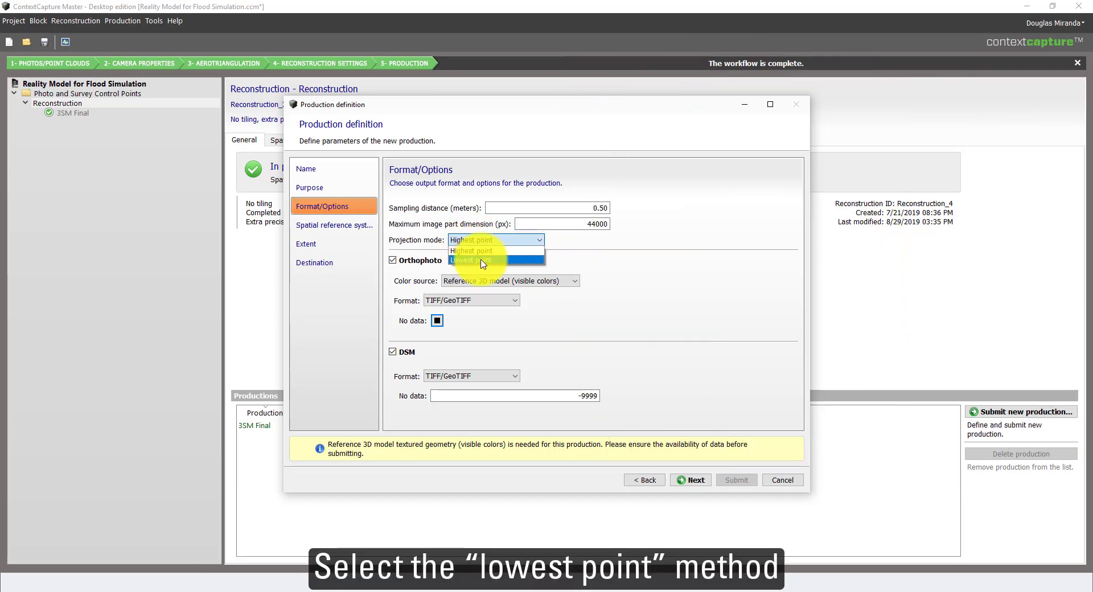
pyautogui.click(483, 261)
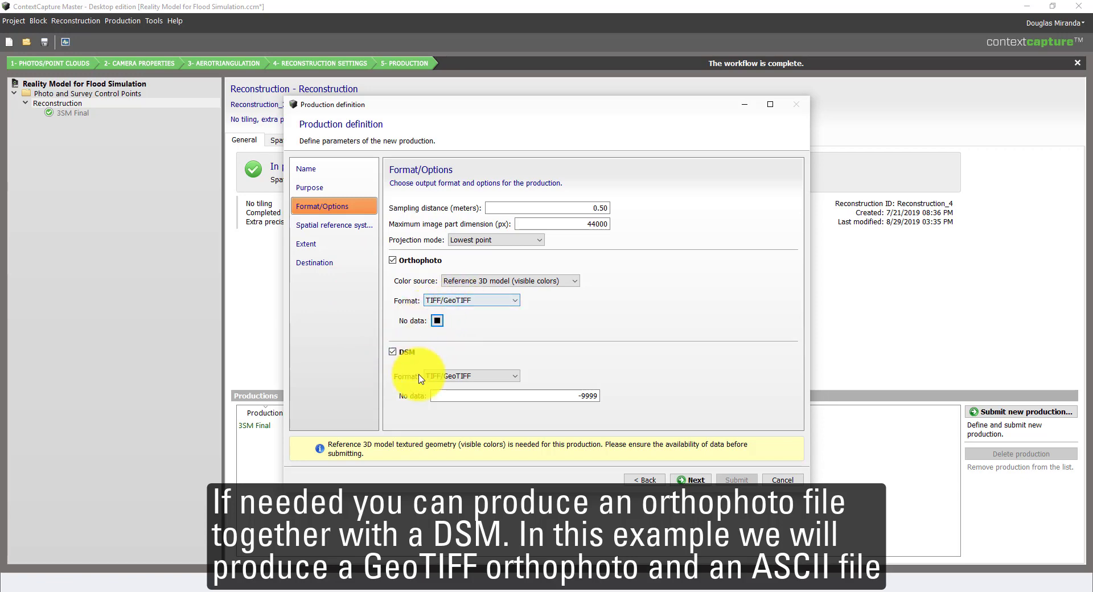
pyautogui.click(454, 377)
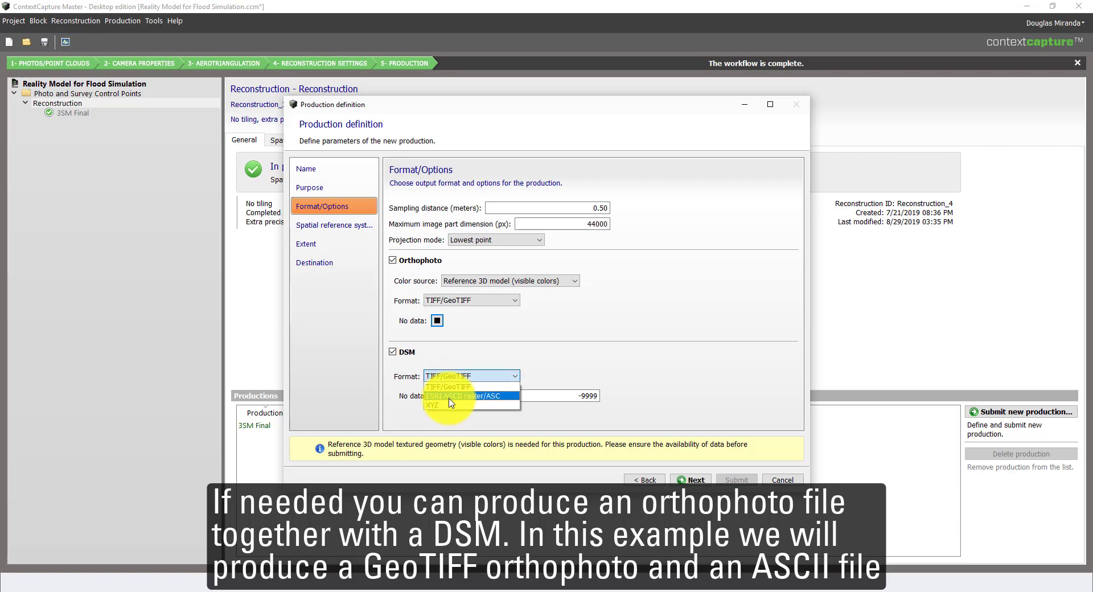
pyautogui.click(450, 396)
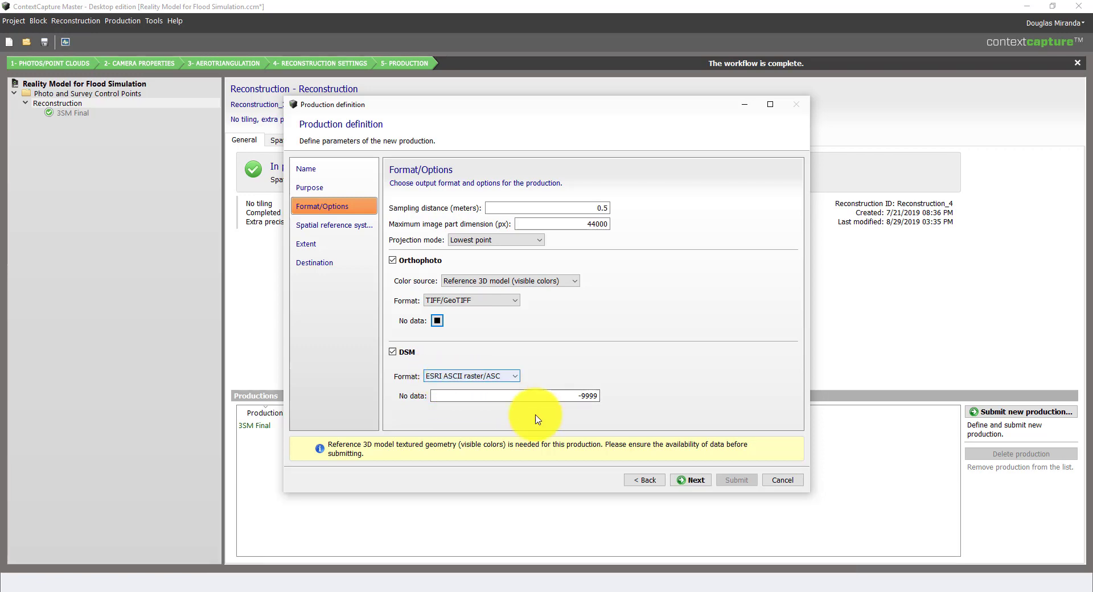
pyautogui.click(691, 481)
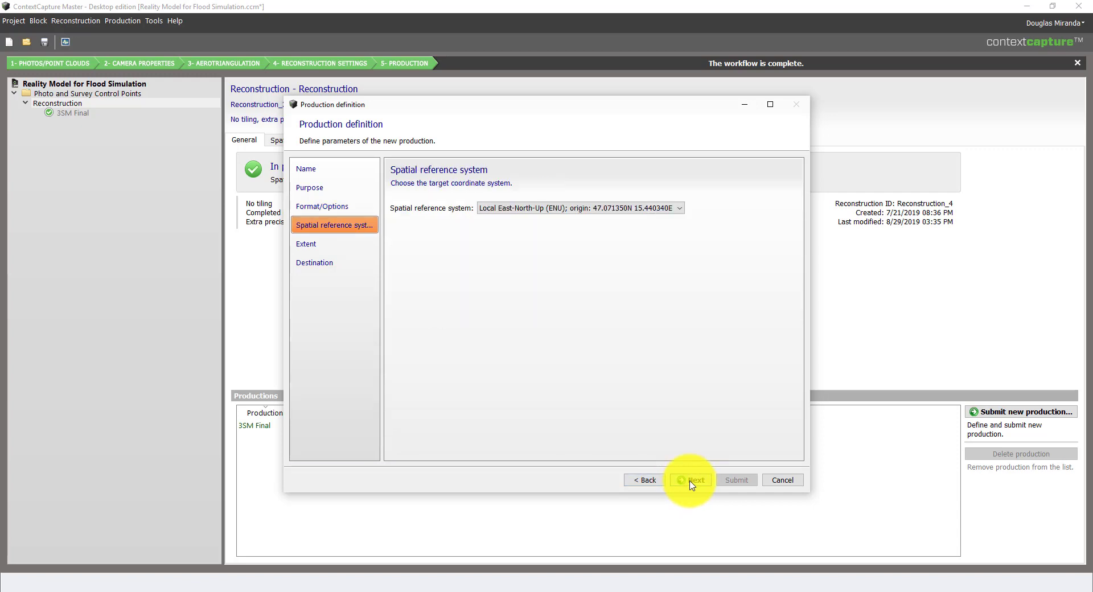
# - Output in WGS 84 / UTM zone 33N and accept the default production extent
pyautogui.click(582, 209)
pyautogui.click(578, 240)
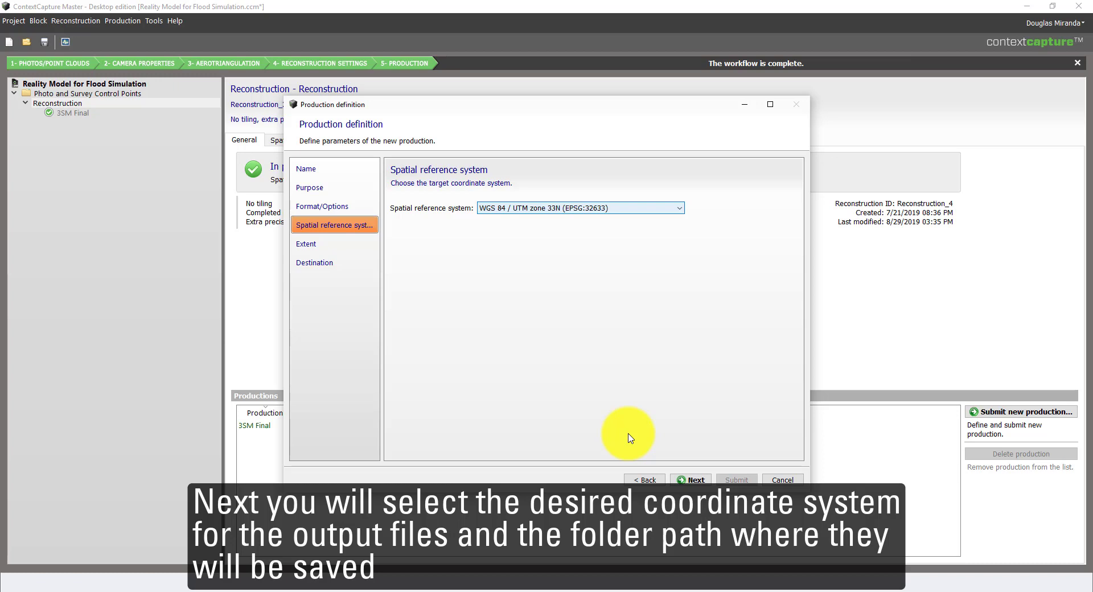
pyautogui.click(703, 482)
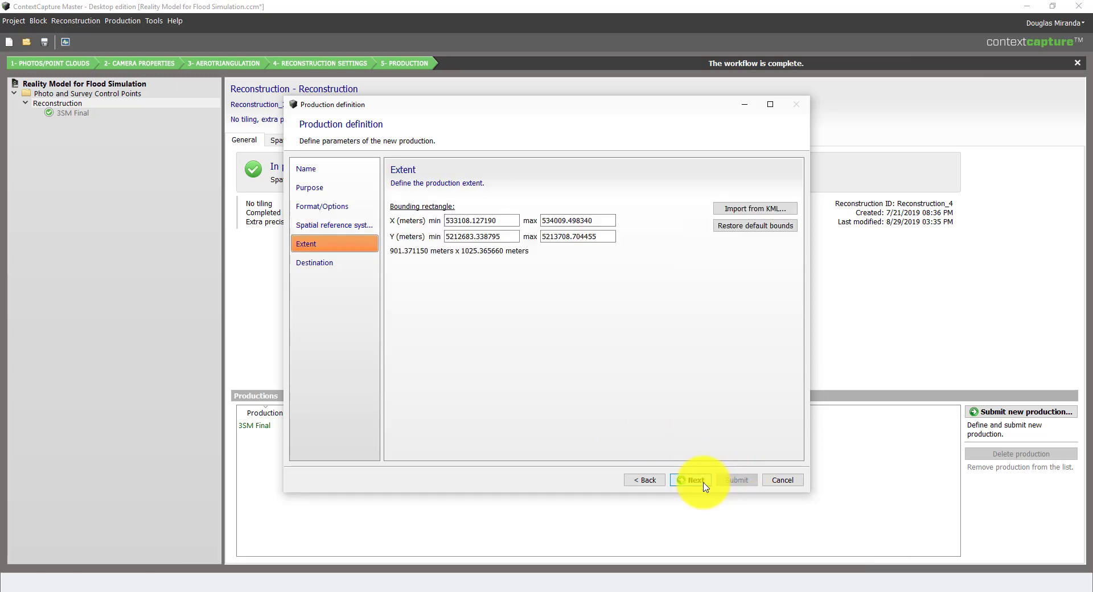
pyautogui.click(704, 485)
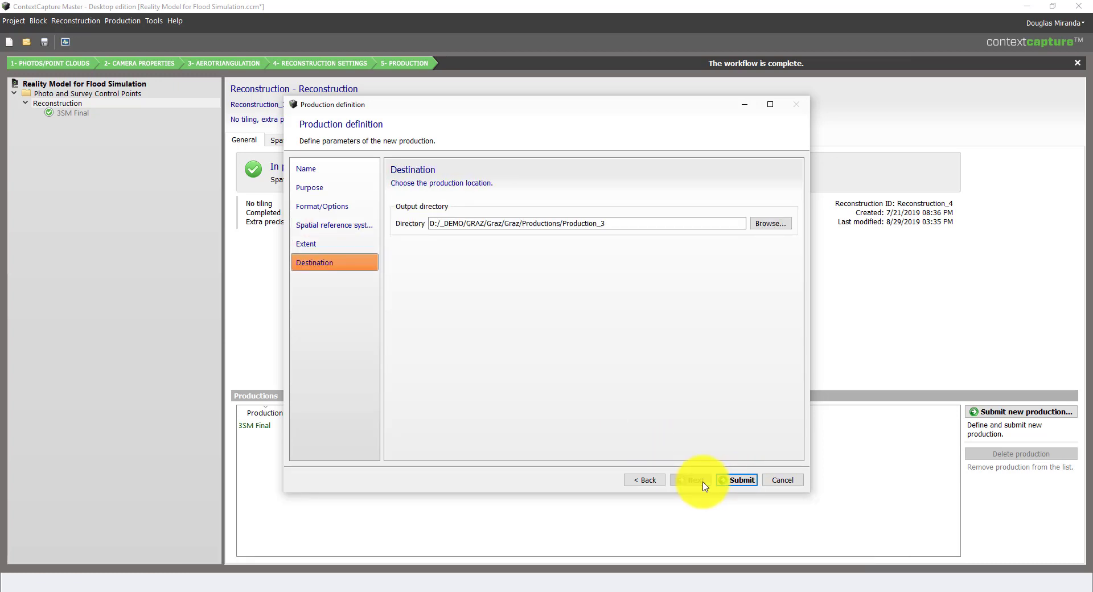
# - Submit Production_3 for processing
pyautogui.click(738, 480)
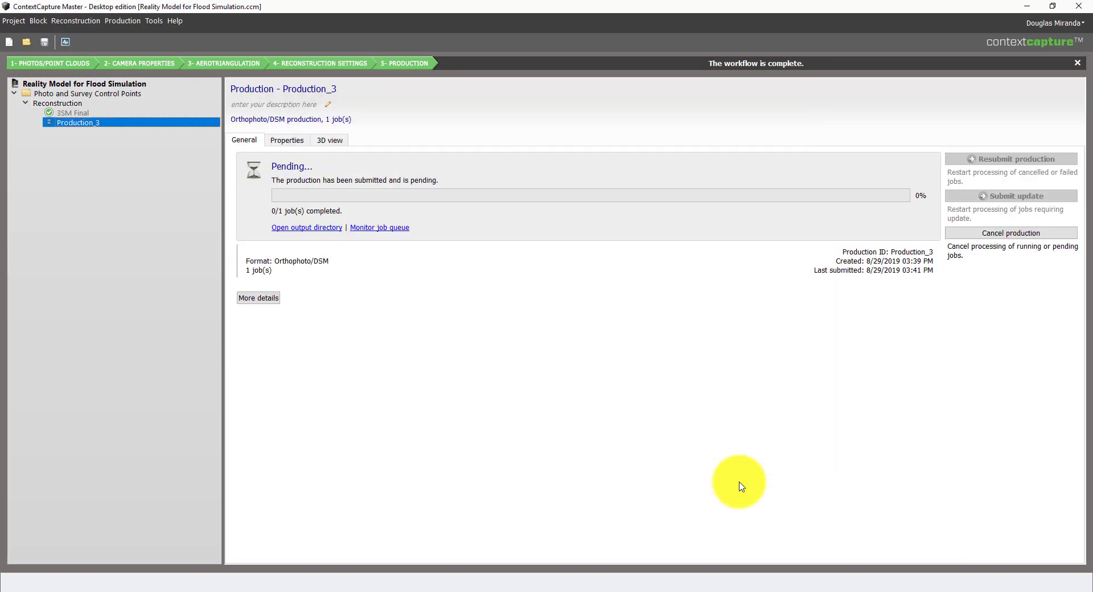